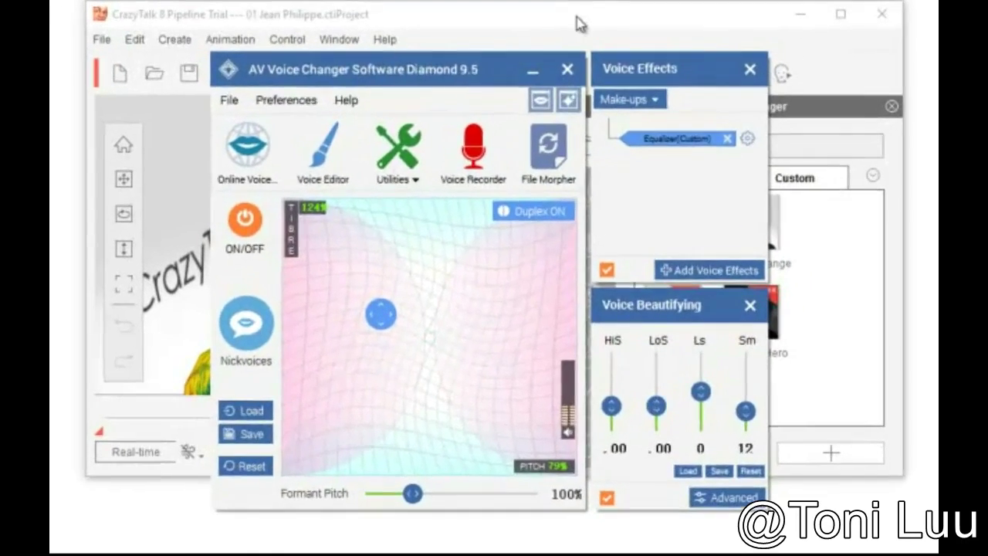
- Back in the voice changer, apply Preferences with Virtual driver Mode selected
{"action": "left_click", "coordinate": [587, 63]}
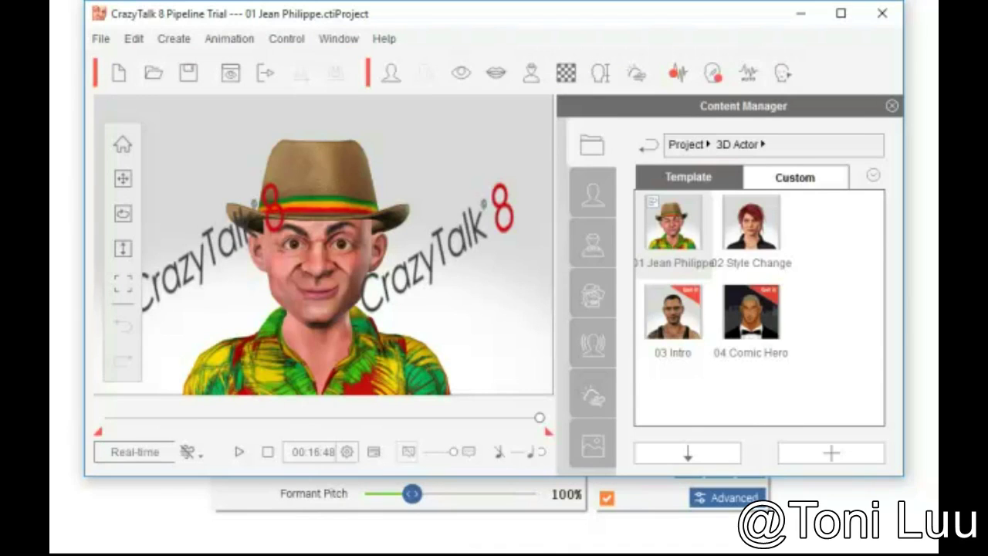
{"action": "left_click", "coordinate": [543, 510]}
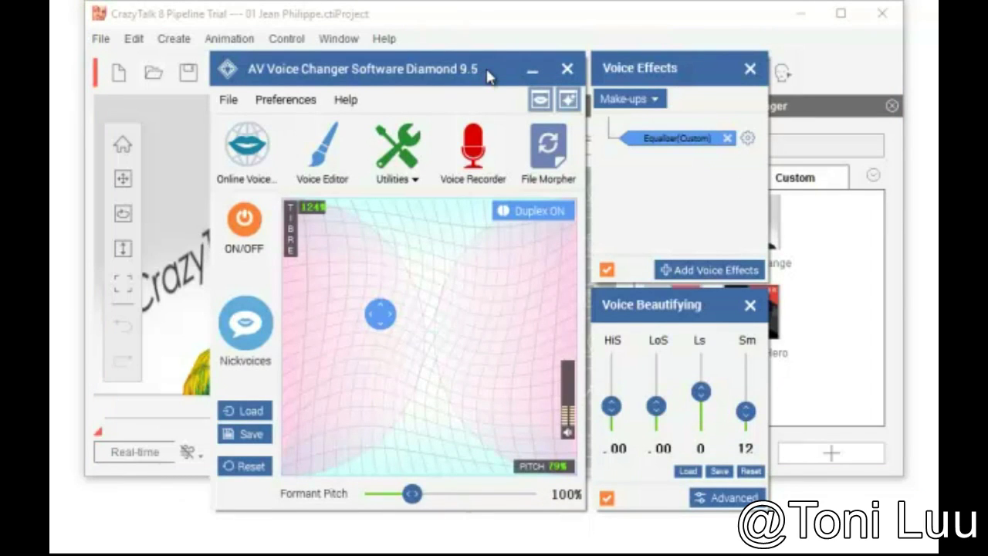
{"action": "left_click", "coordinate": [303, 108]}
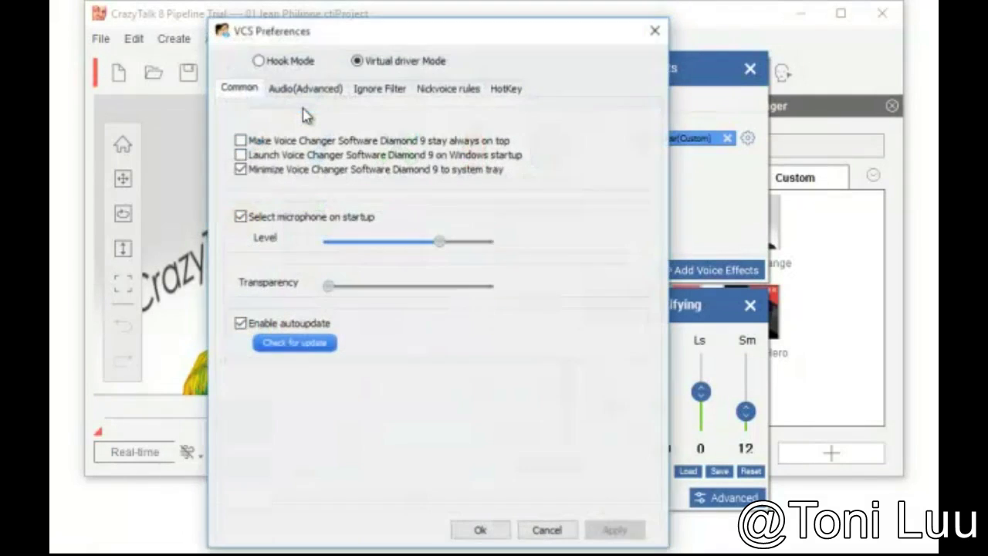
{"action": "left_click", "coordinate": [409, 70]}
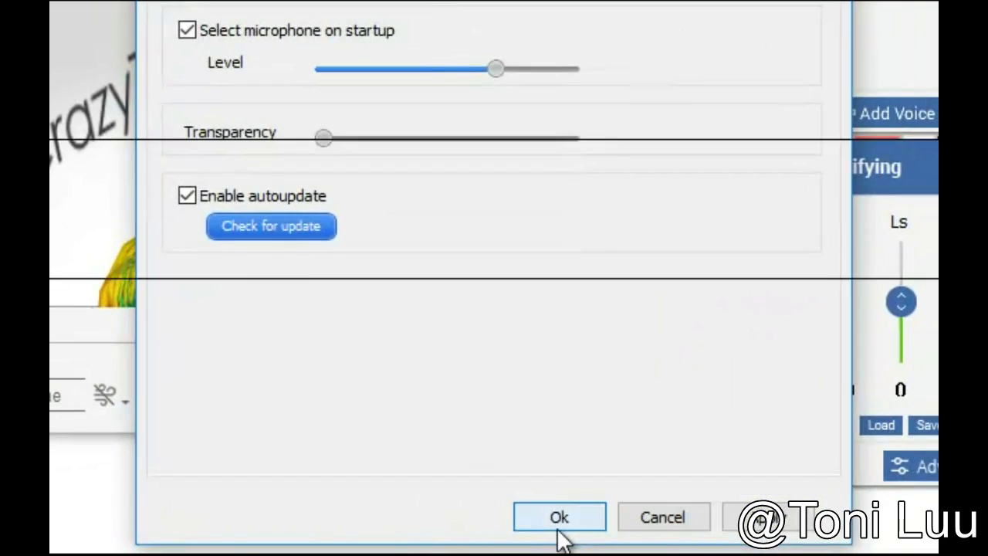
{"action": "left_click", "coordinate": [472, 531]}
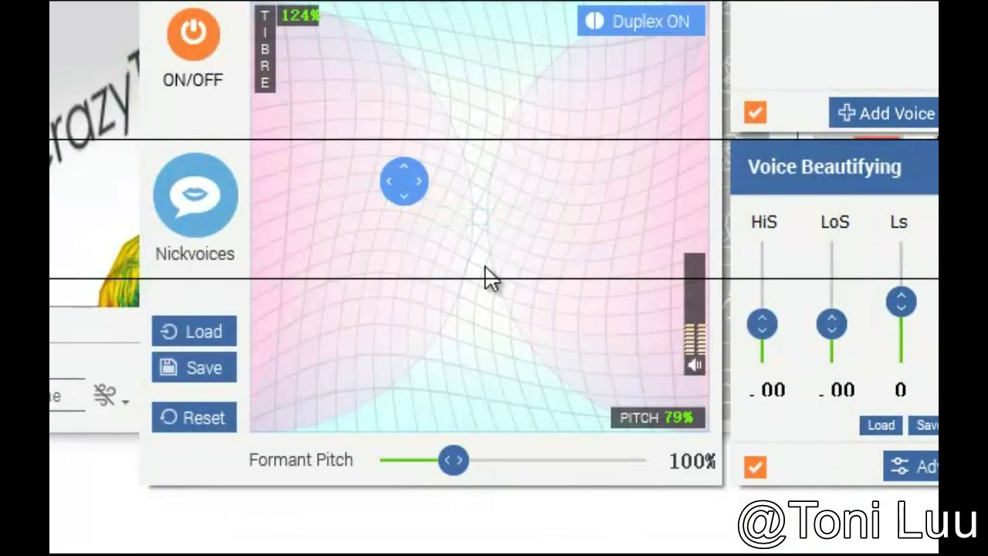
- Reset pitch and timbre to 100%, then apply the Vocal Fry Girl nickvoice
{"action": "left_click", "coordinate": [202, 417]}
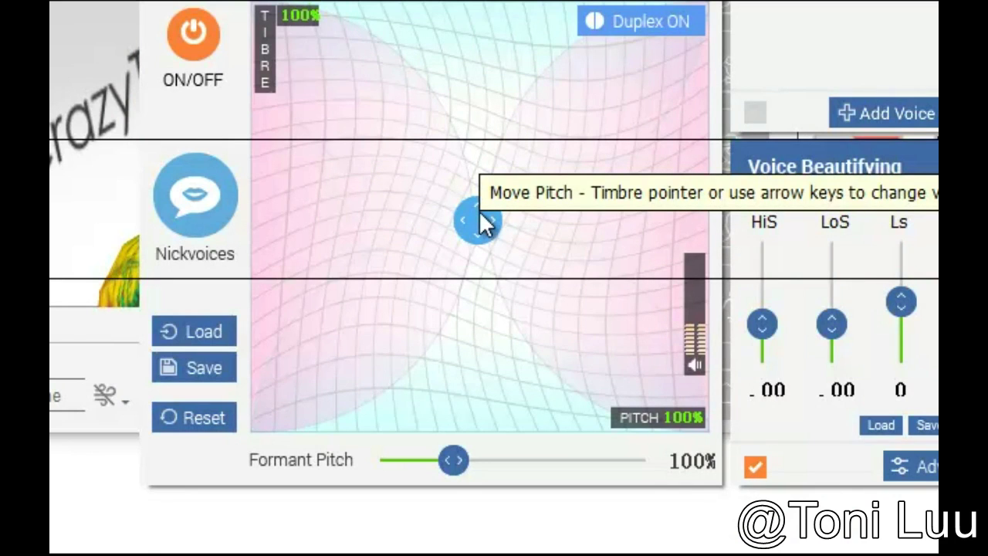
{"action": "left_click_drag", "start_coordinate": [471, 219], "coordinate": [418, 193]}
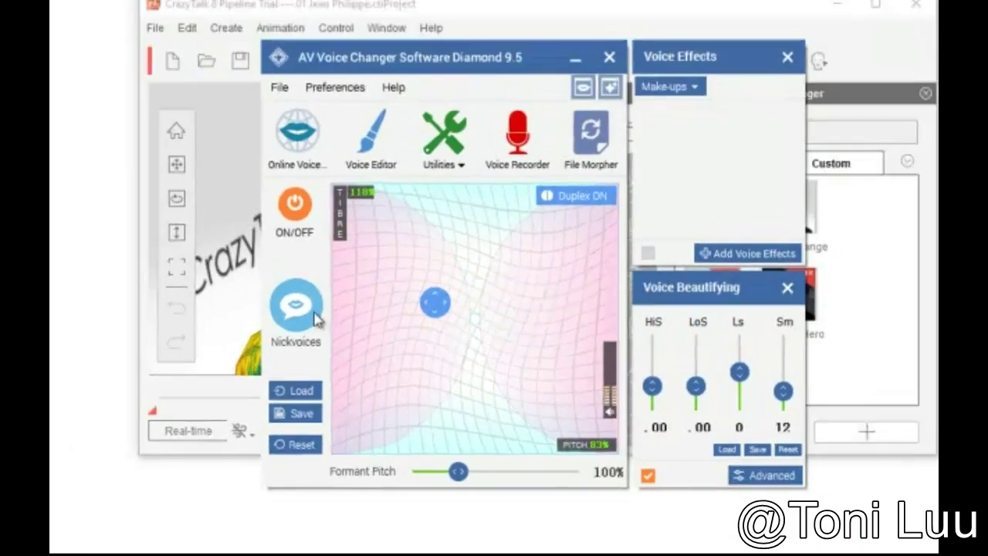
{"action": "left_click", "coordinate": [205, 210]}
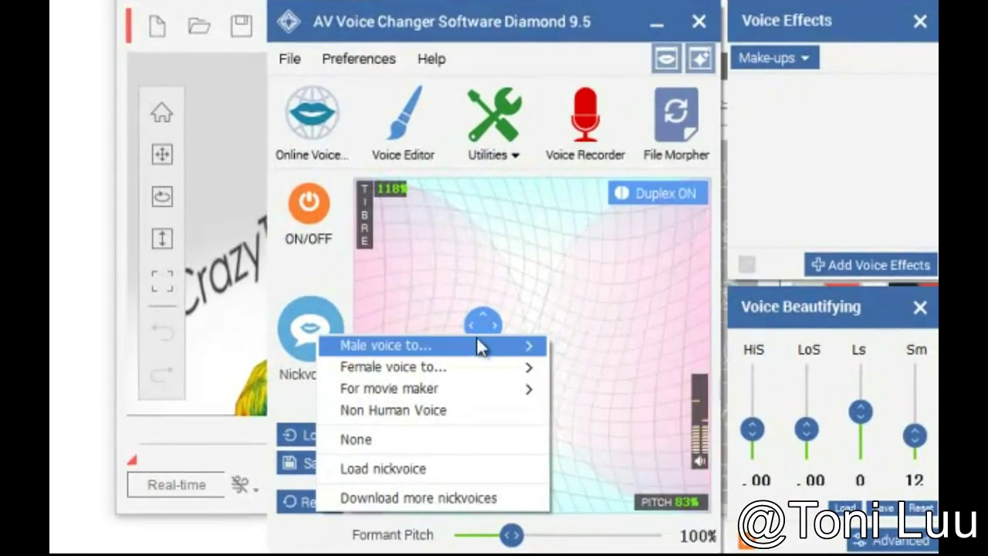
{"action": "mouse_move", "coordinate": [514, 353]}
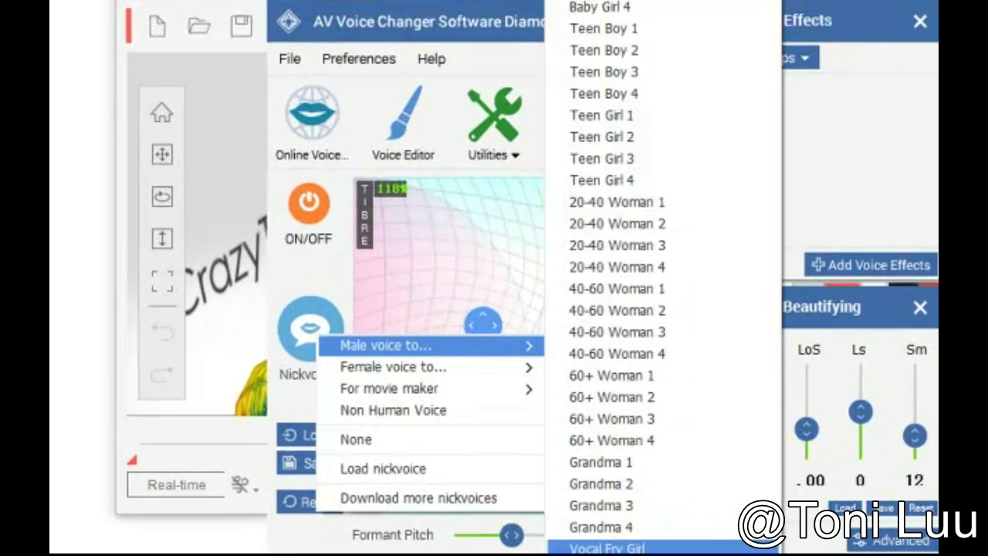
{"action": "left_click", "coordinate": [625, 547]}
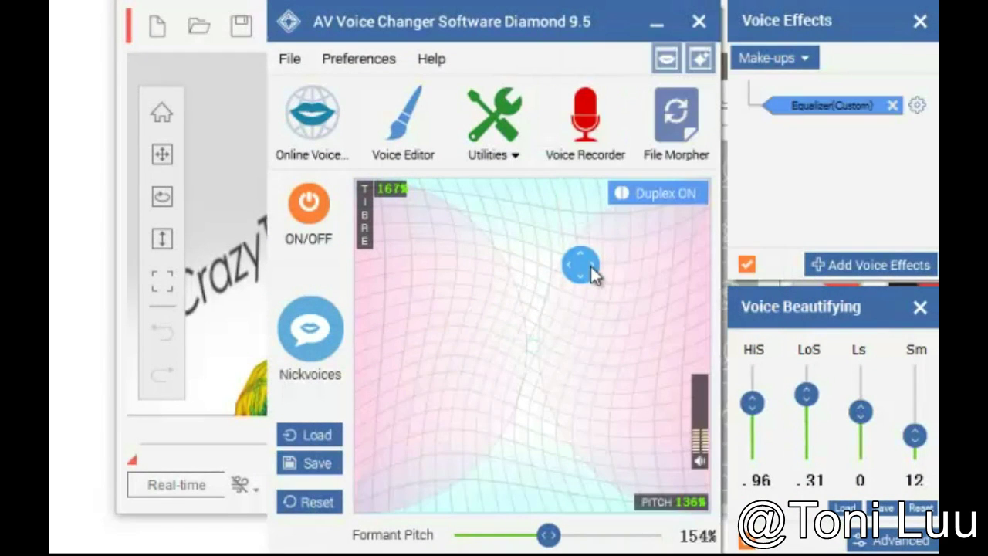
- Set pitch to 168% and lower timbre to 84%, then open Equalizer settings
{"action": "left_click_drag", "start_coordinate": [595, 276], "coordinate": [629, 319]}
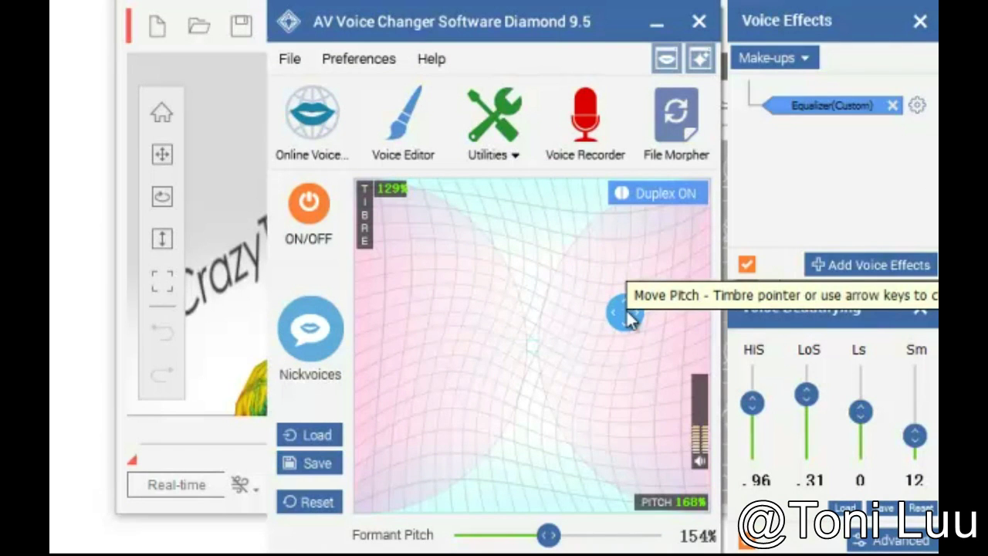
{"action": "left_click_drag", "start_coordinate": [627, 317], "coordinate": [624, 403]}
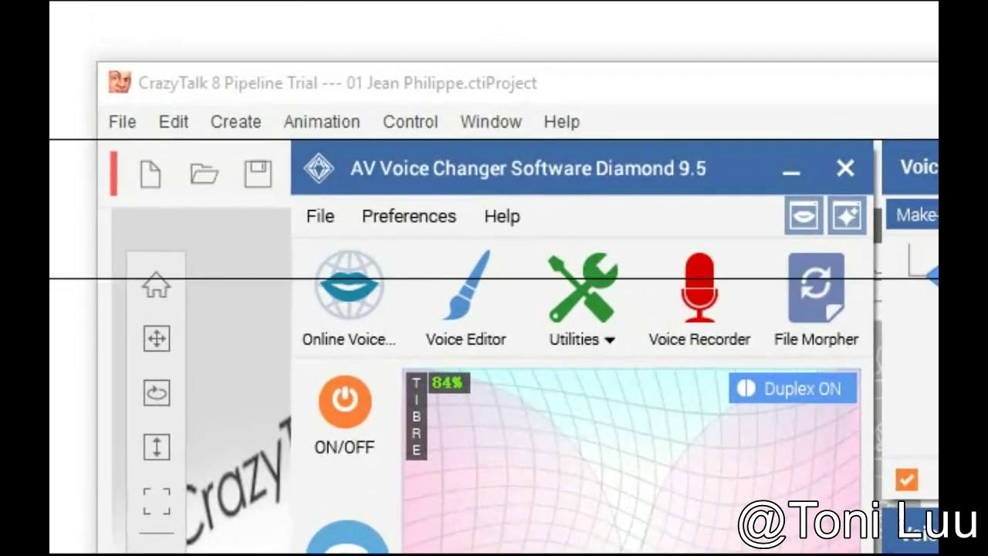
{"action": "left_click", "coordinate": [917, 104]}
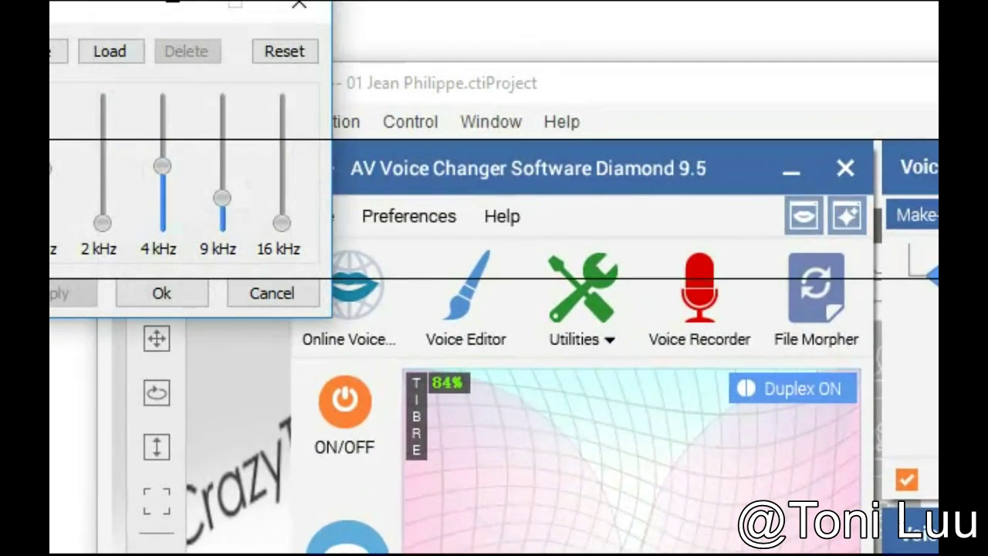
- In the custom Equalizer, cut the 75 Hz band, boost the 280 Hz band, and close it
{"action": "left_click_drag", "start_coordinate": [65, 4], "coordinate": [543, 122]}
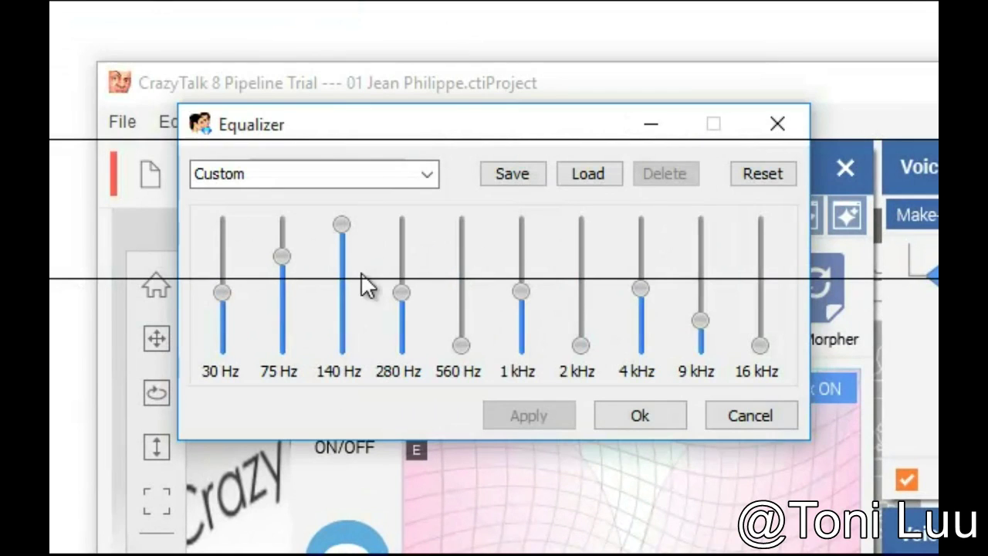
{"action": "left_click_drag", "start_coordinate": [402, 292], "coordinate": [401, 267]}
{"action": "left_click_drag", "start_coordinate": [283, 256], "coordinate": [283, 301]}
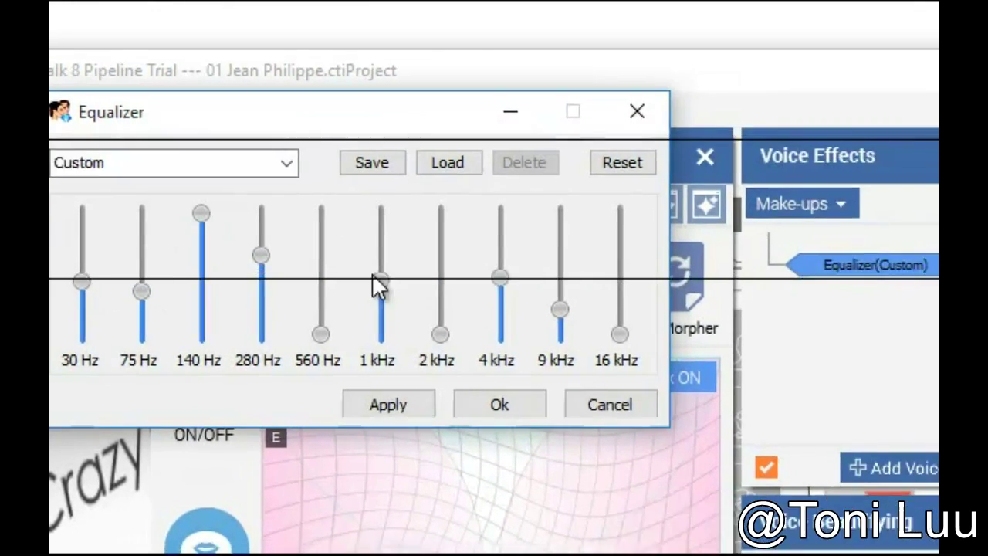
{"action": "key", "text": "Return"}
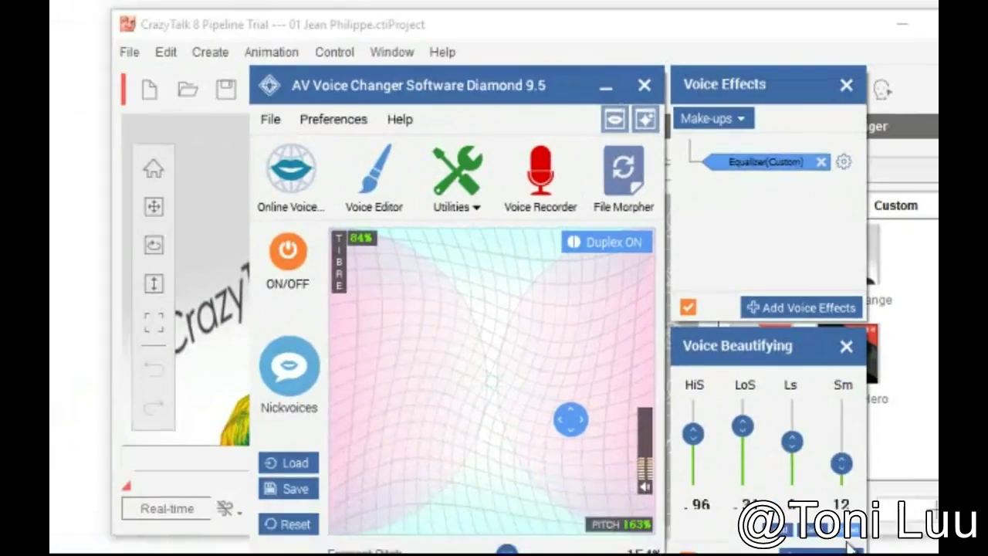
- In advanced voice settings, set limiter release to 156 ms and attack to 81 ms
{"action": "left_click", "coordinate": [583, 555]}
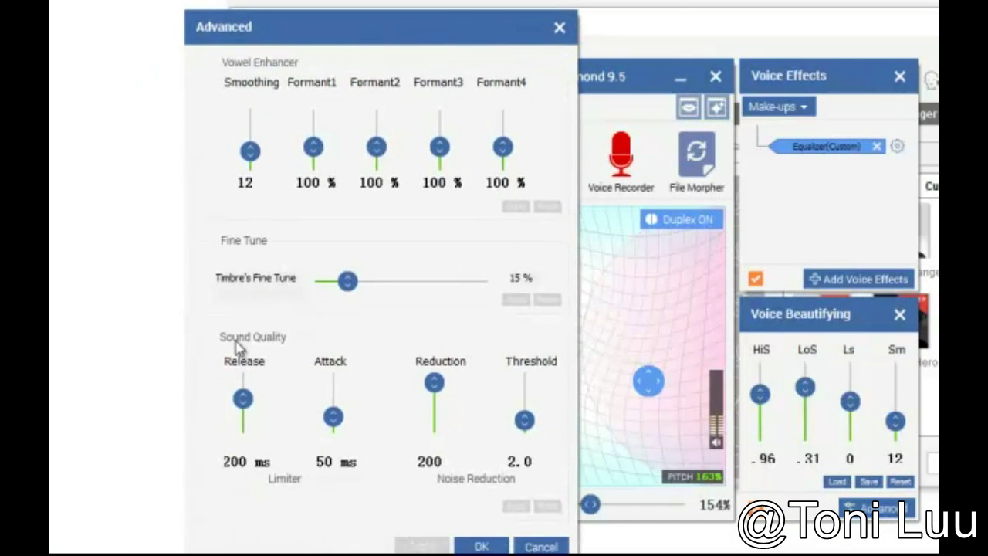
{"action": "left_click_drag", "start_coordinate": [328, 392], "coordinate": [323, 400]}
{"action": "left_click_drag", "start_coordinate": [415, 405], "coordinate": [413, 390]}
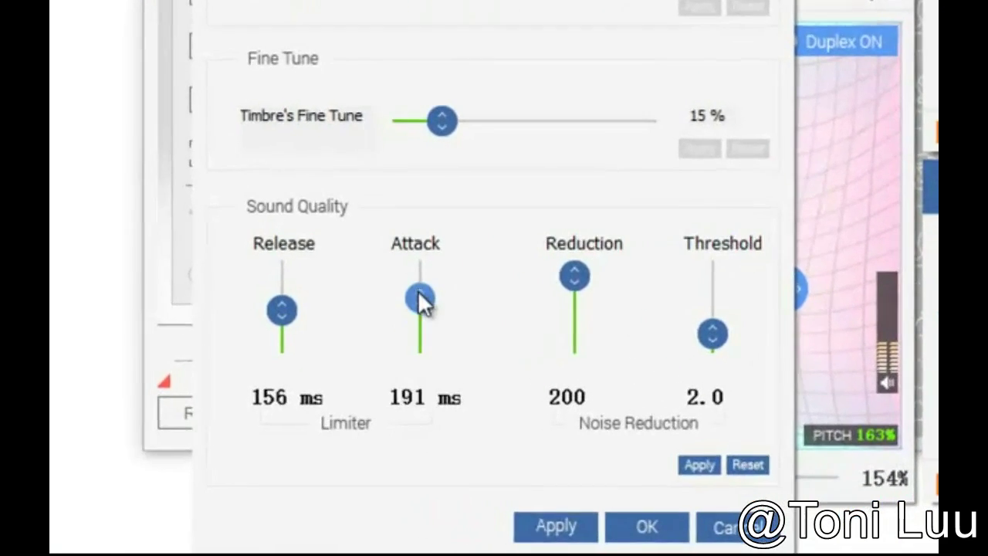
{"action": "mouse_move", "coordinate": [423, 304]}
{"action": "left_mouse_down"}
{"action": "mouse_move", "coordinate": [428, 333]}
{"action": "mouse_move", "coordinate": [429, 316]}
{"action": "left_mouse_up"}
- Set noise reduction to 50 with threshold 1.0, apply sound quality, and confirm with OK
{"action": "left_click_drag", "start_coordinate": [573, 279], "coordinate": [577, 325]}
{"action": "left_click_drag", "start_coordinate": [723, 329], "coordinate": [721, 334]}
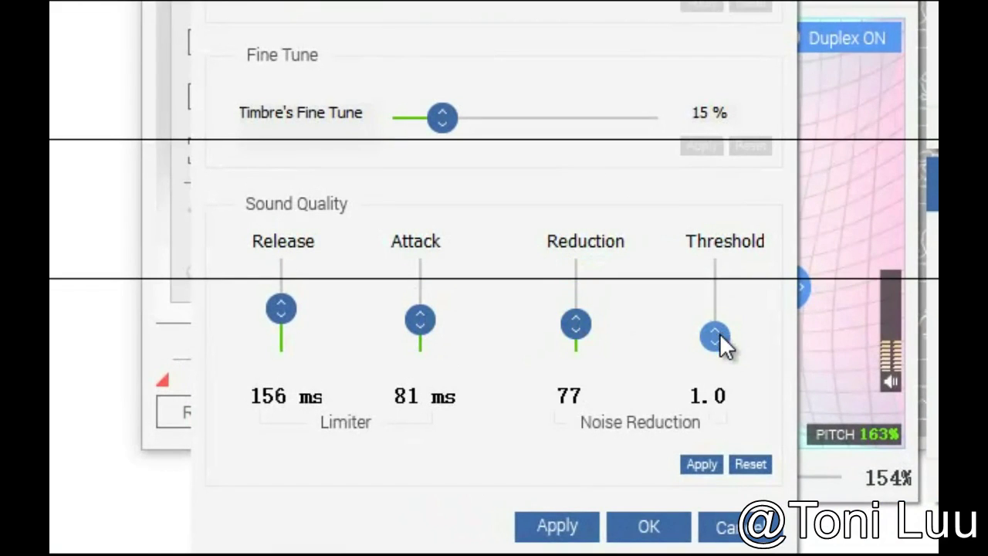
{"action": "left_click_drag", "start_coordinate": [584, 333], "coordinate": [584, 341]}
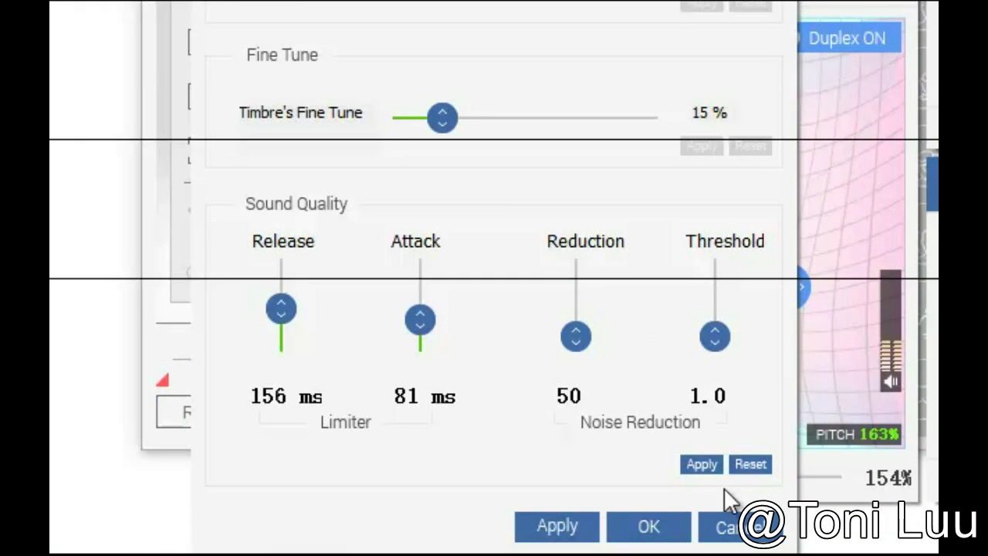
{"action": "left_click", "coordinate": [706, 466]}
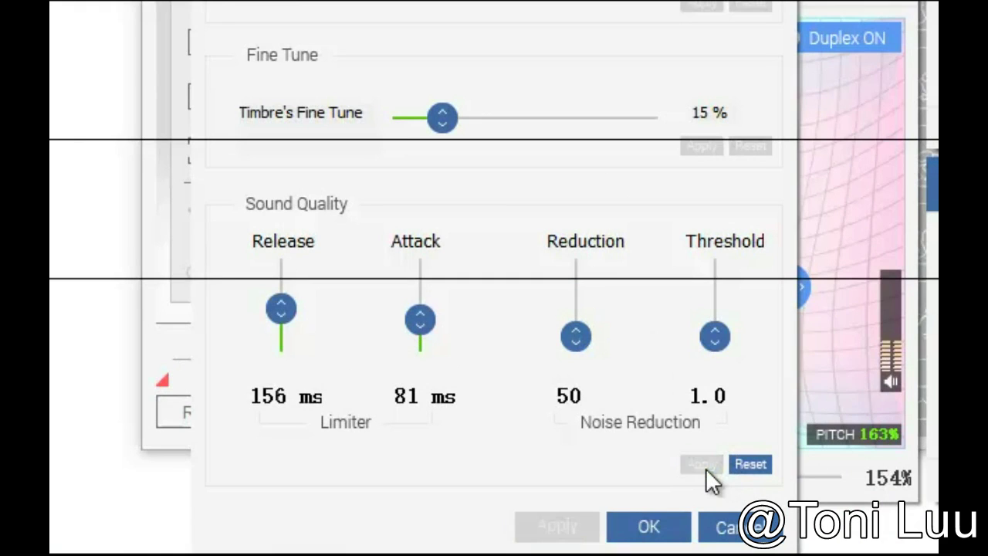
{"action": "left_click", "coordinate": [670, 528]}
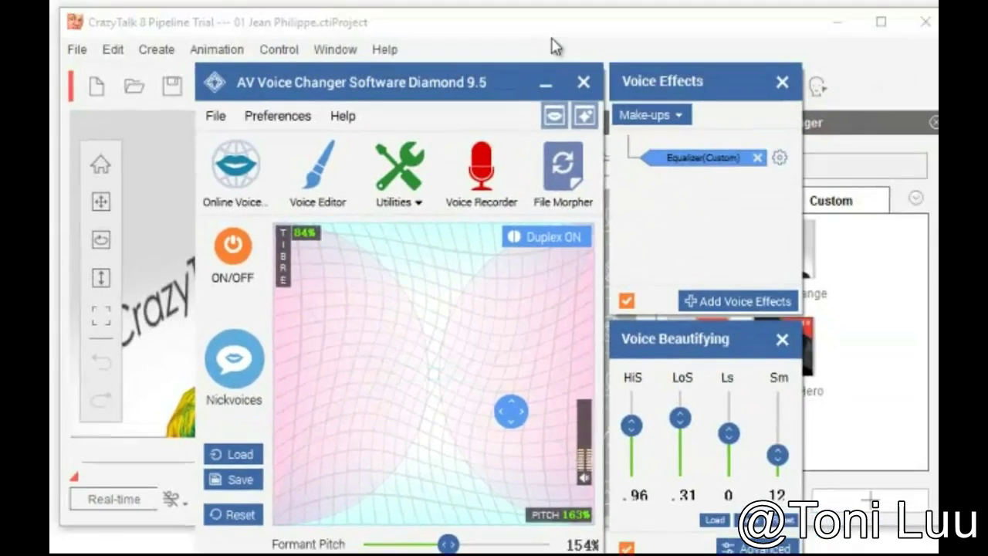
- Open the 02 Style Change project in CrazyTalk and preview its animation in Real-time
{"action": "left_click", "coordinate": [540, 51]}
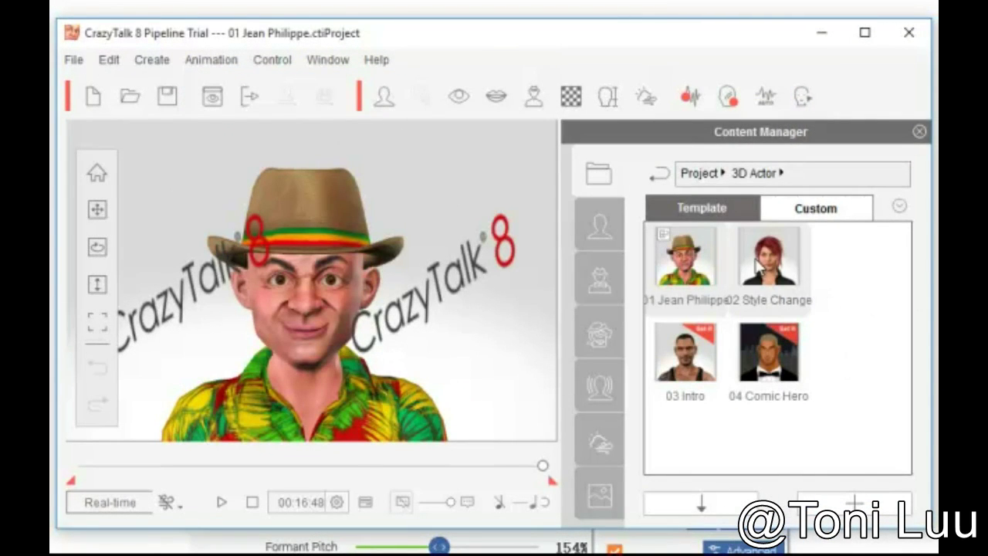
{"action": "double_click", "coordinate": [772, 278]}
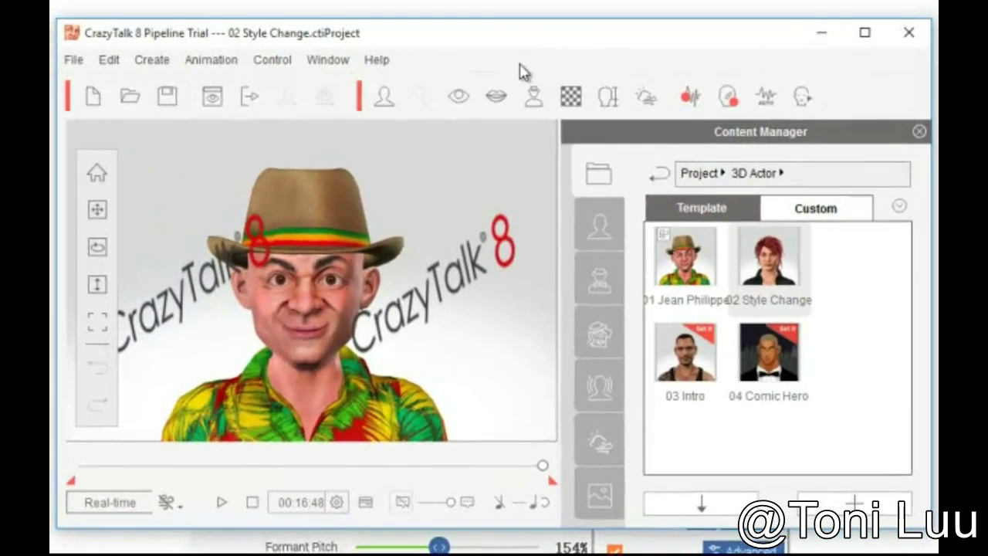
{"action": "key", "text": "space"}
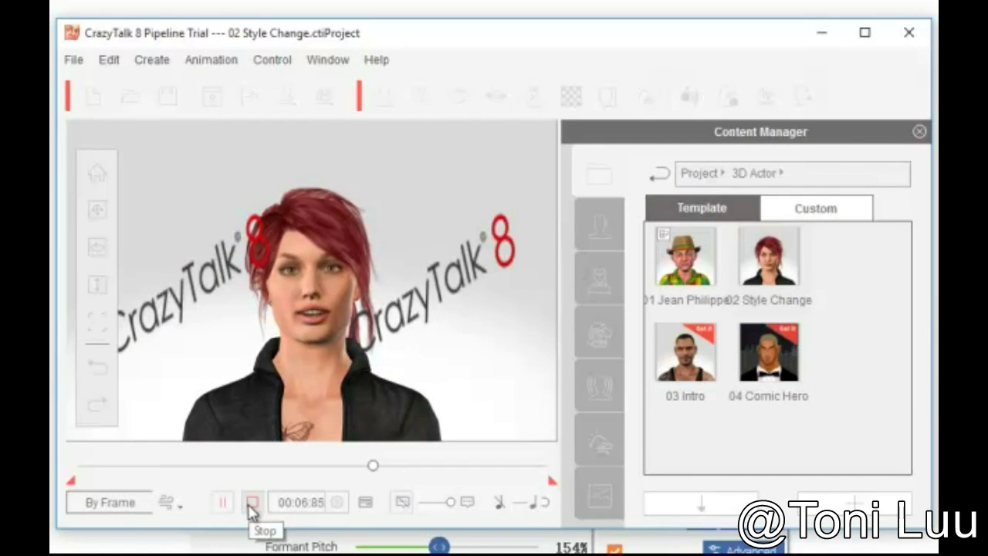
{"action": "left_click", "coordinate": [119, 506]}
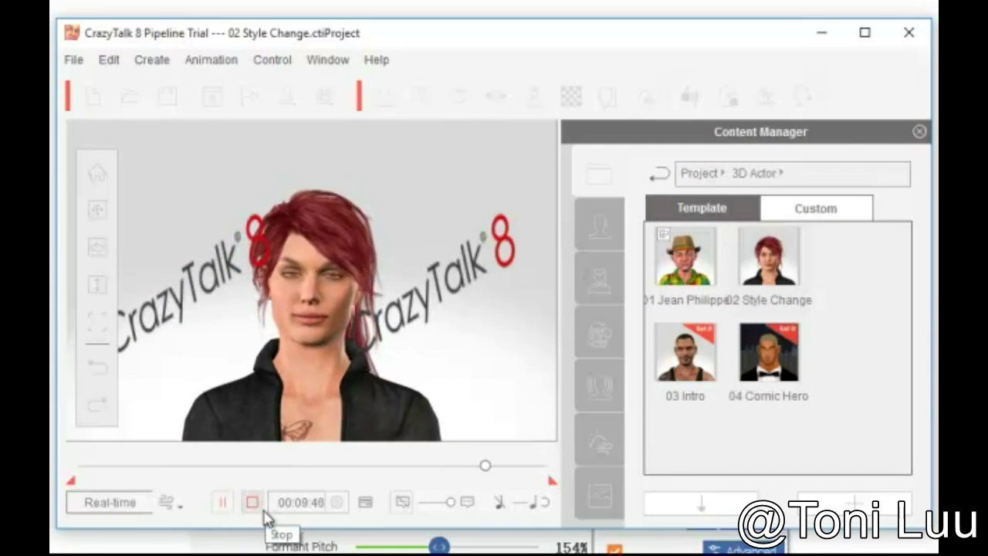
{"action": "left_click", "coordinate": [253, 503]}
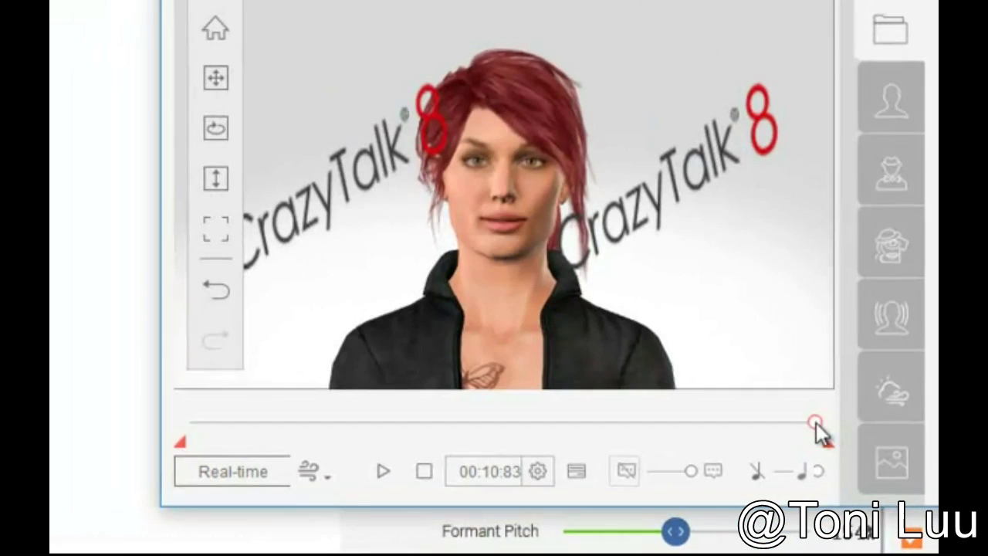
- Rewind the timeline and open Record Voice with Avsoft Virtual Audio Device as input
{"action": "left_click_drag", "start_coordinate": [816, 422], "coordinate": [193, 423]}
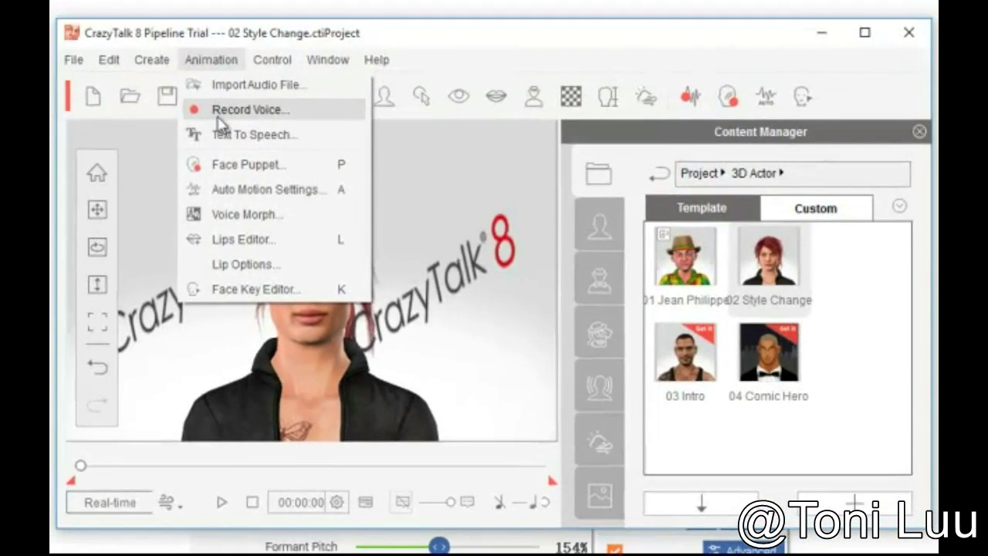
{"action": "left_click", "coordinate": [346, 0]}
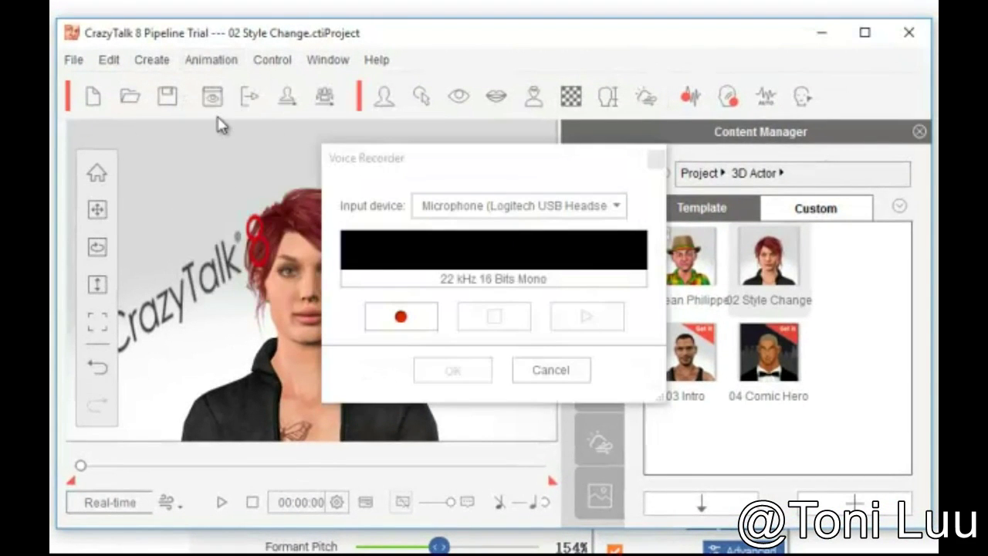
{"action": "left_click", "coordinate": [512, 207]}
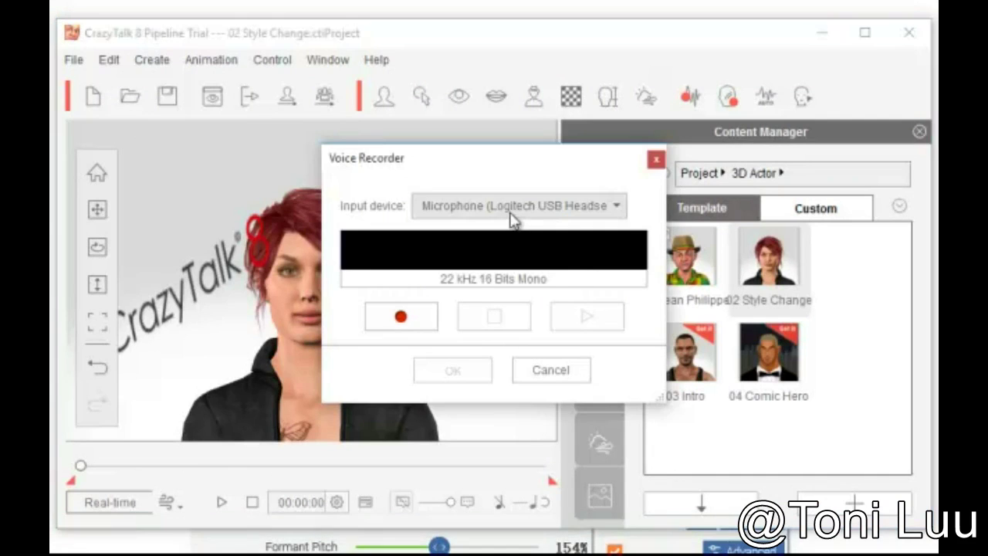
{"action": "left_click", "coordinate": [510, 241]}
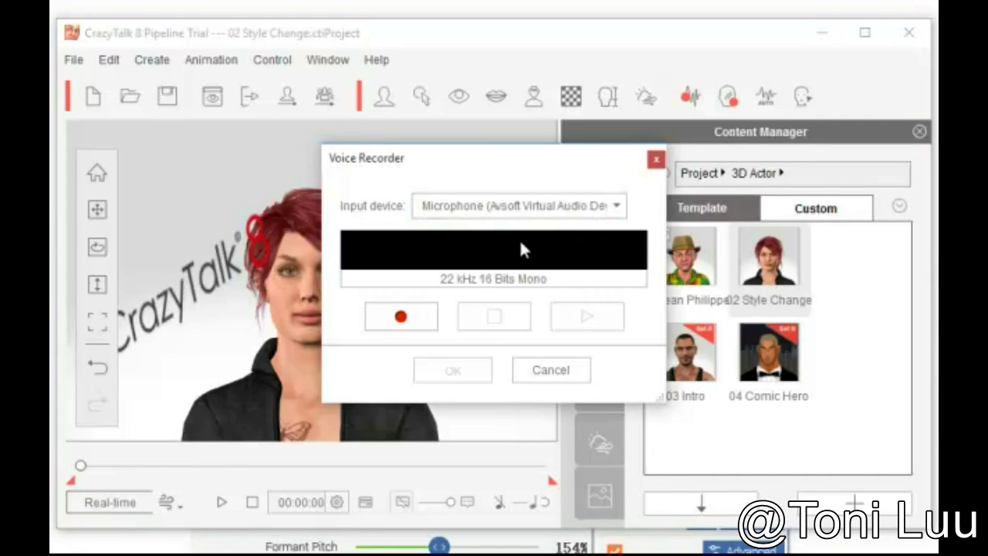
- Record an 8.64-second voice clip, play it back, and accept it
{"action": "left_click", "coordinate": [422, 328]}
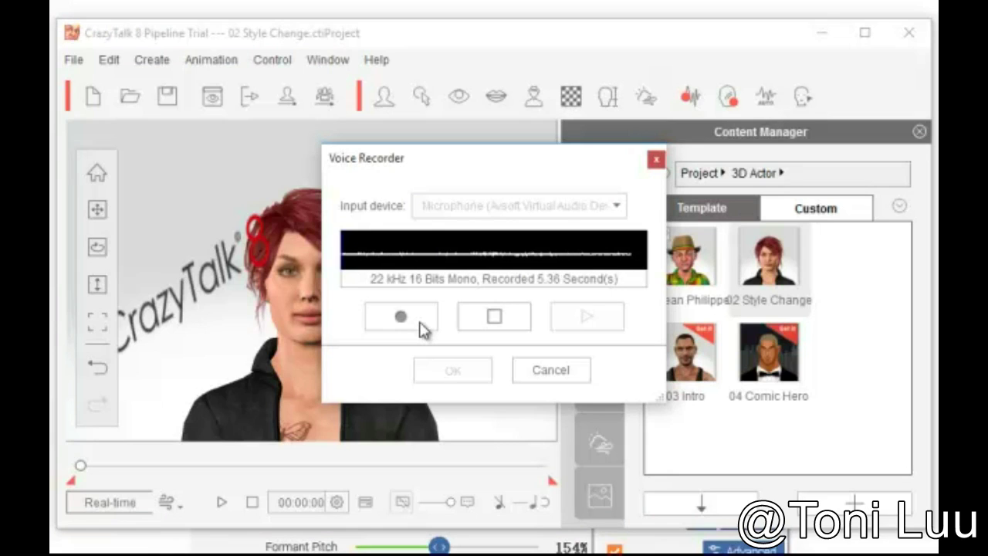
{"action": "left_click", "coordinate": [487, 327]}
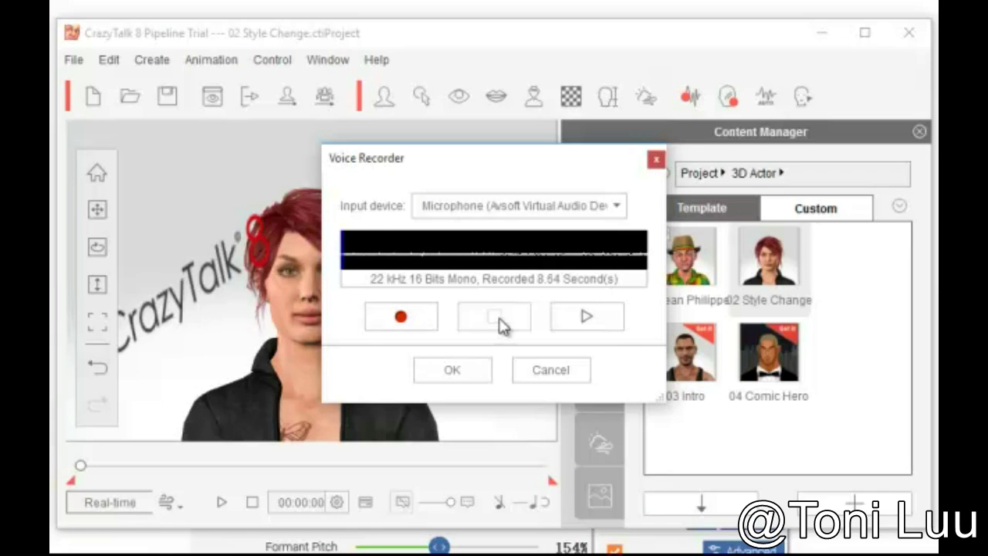
{"action": "left_click", "coordinate": [578, 321]}
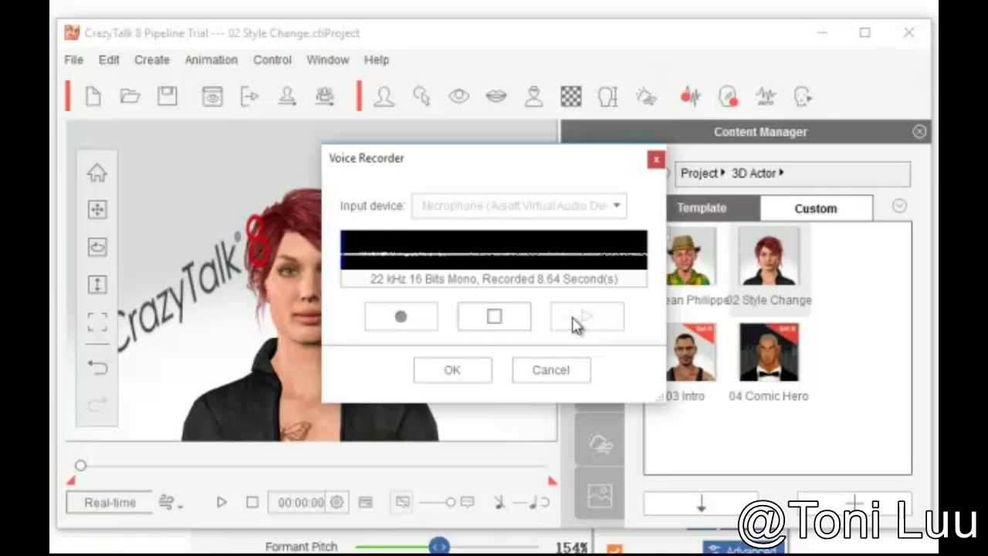
{"action": "left_click", "coordinate": [468, 377]}
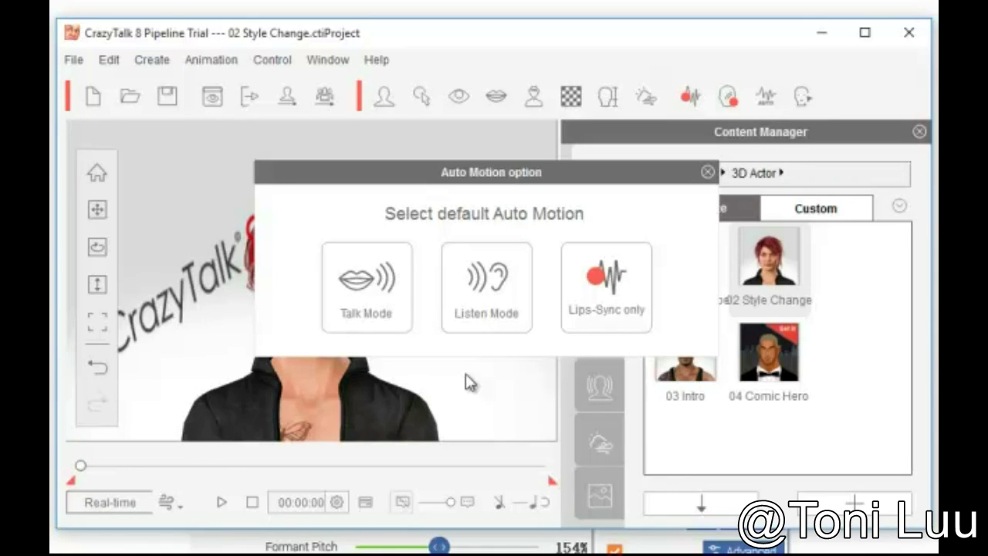
- Import the recorded audio to the red-haired actor using Talk Mode
{"action": "left_click", "coordinate": [377, 288]}
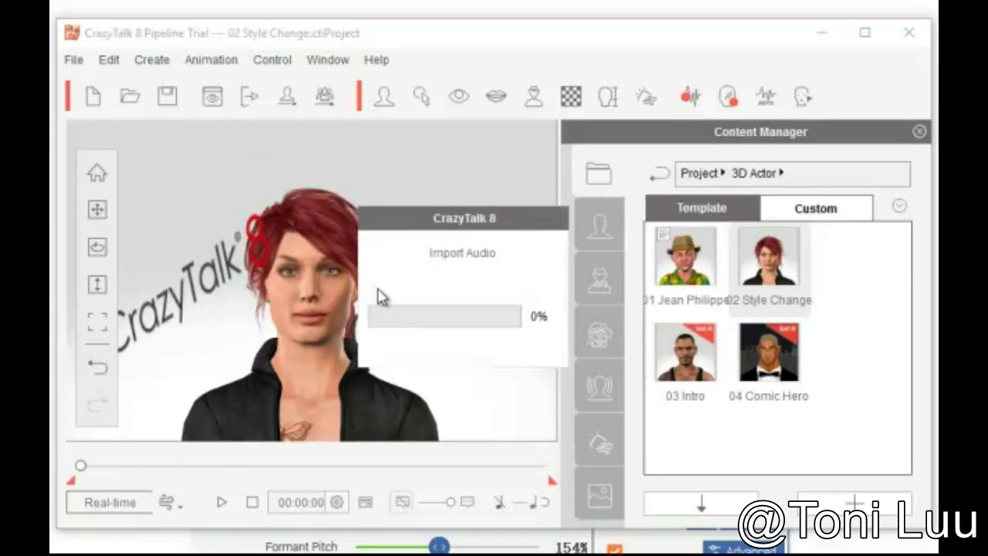